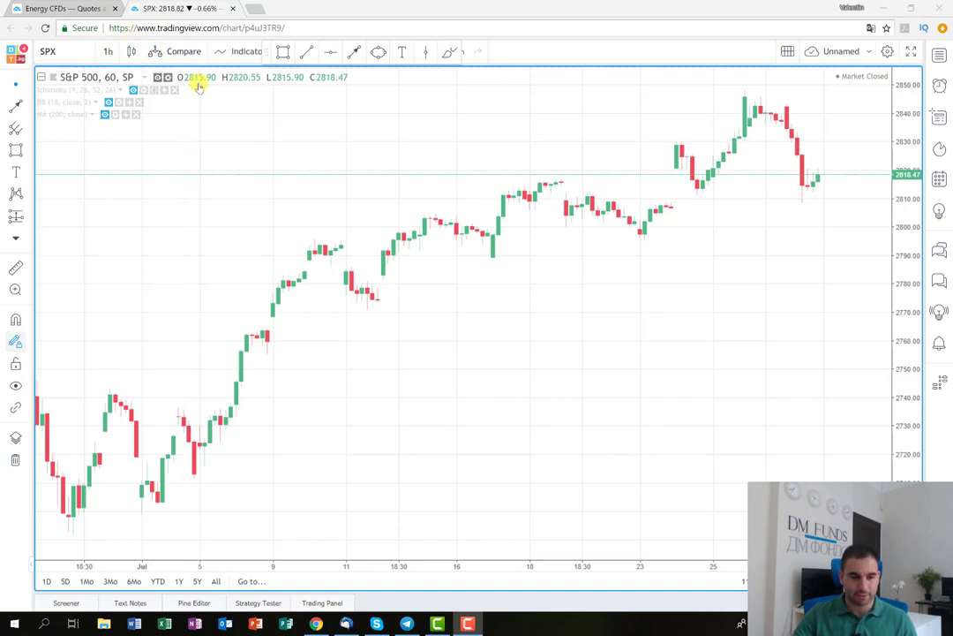
Draw a rectangle from the 17 July candles to the right edge, spanning 2809.50–2820.87.
click(16, 151)
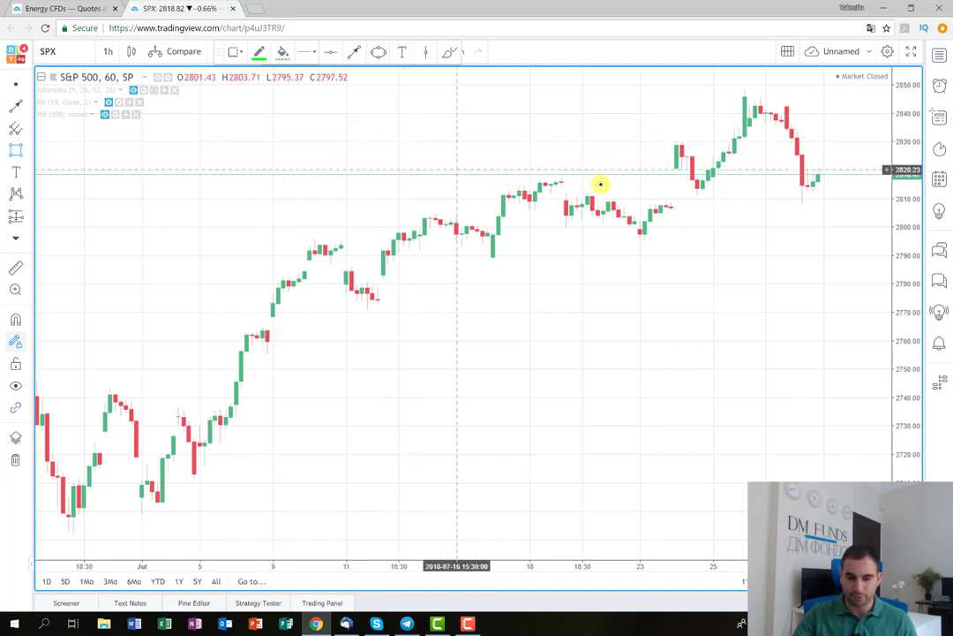
click(501, 168)
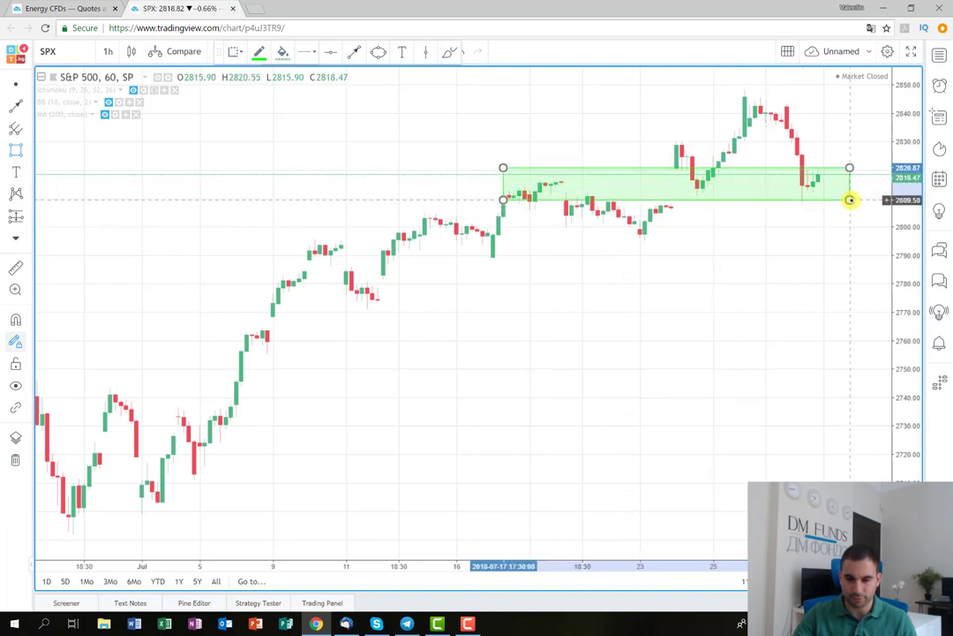
click(849, 200)
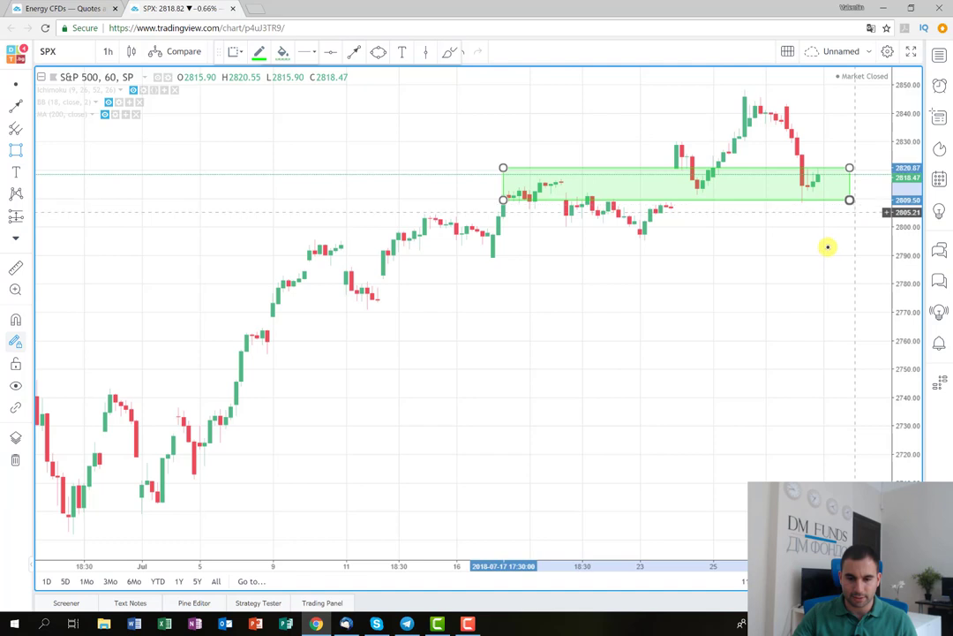
click(27, 152)
Draw small ellipses around the 18 July, 24 July and latest-candle touches of the green zone.
click(53, 222)
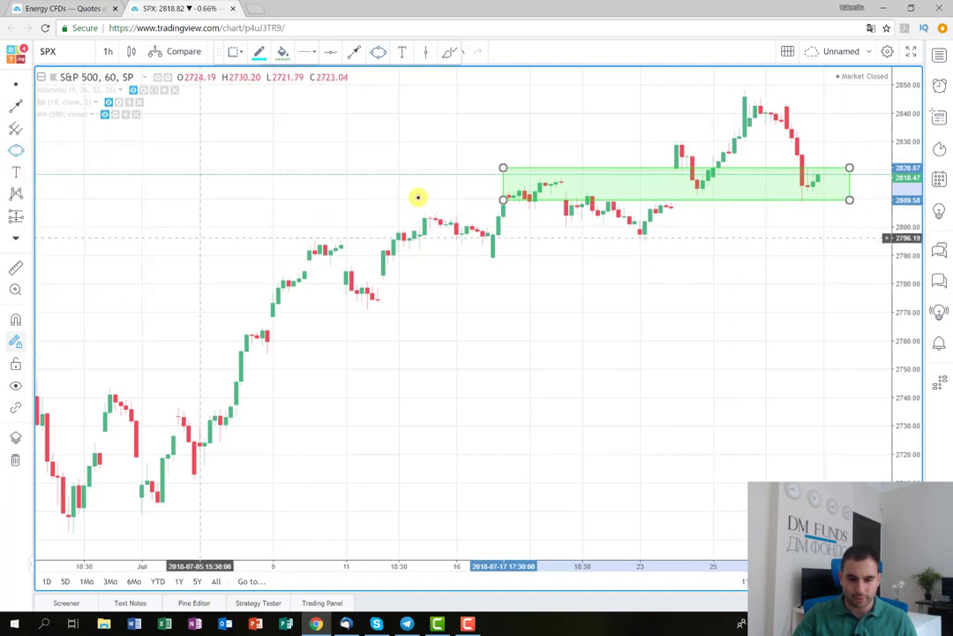
click(529, 181)
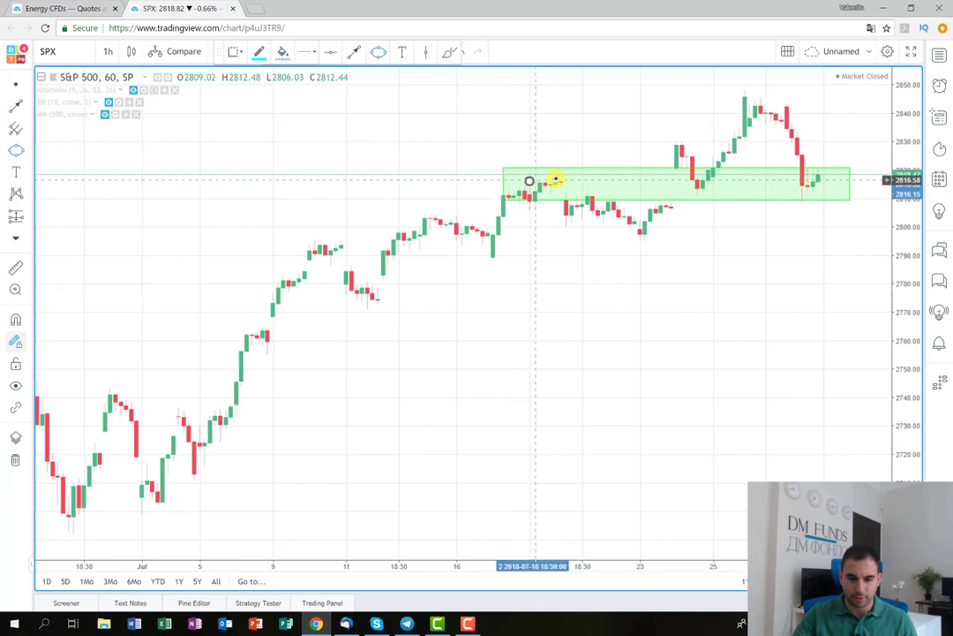
click(571, 181)
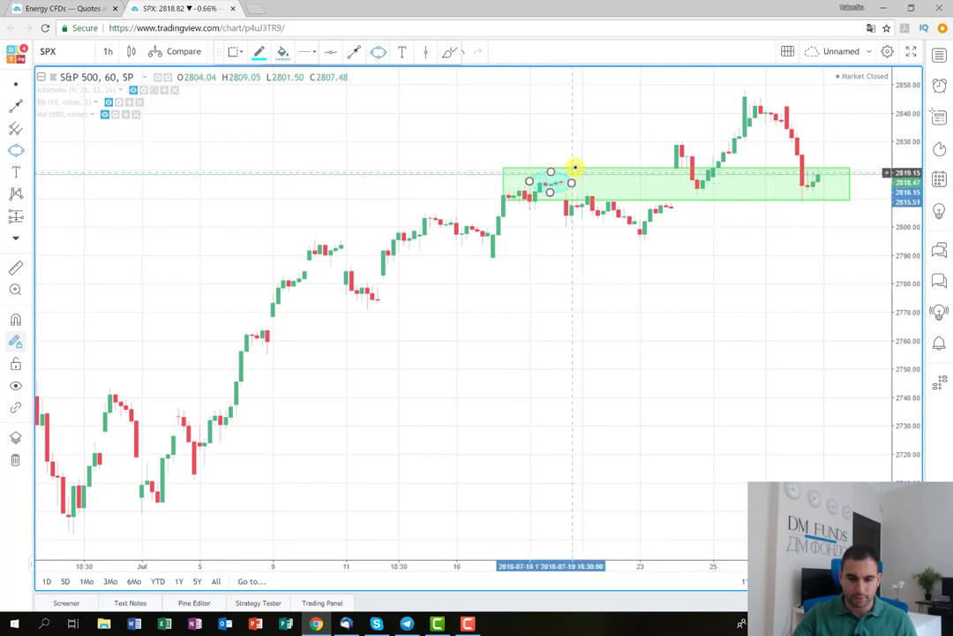
click(575, 166)
click(683, 183)
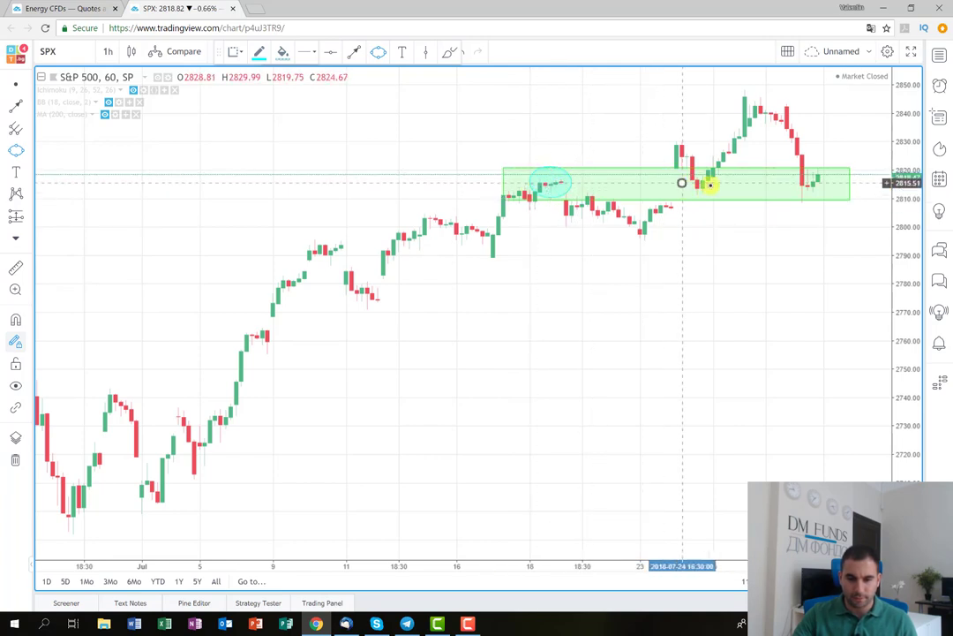
click(719, 181)
click(716, 175)
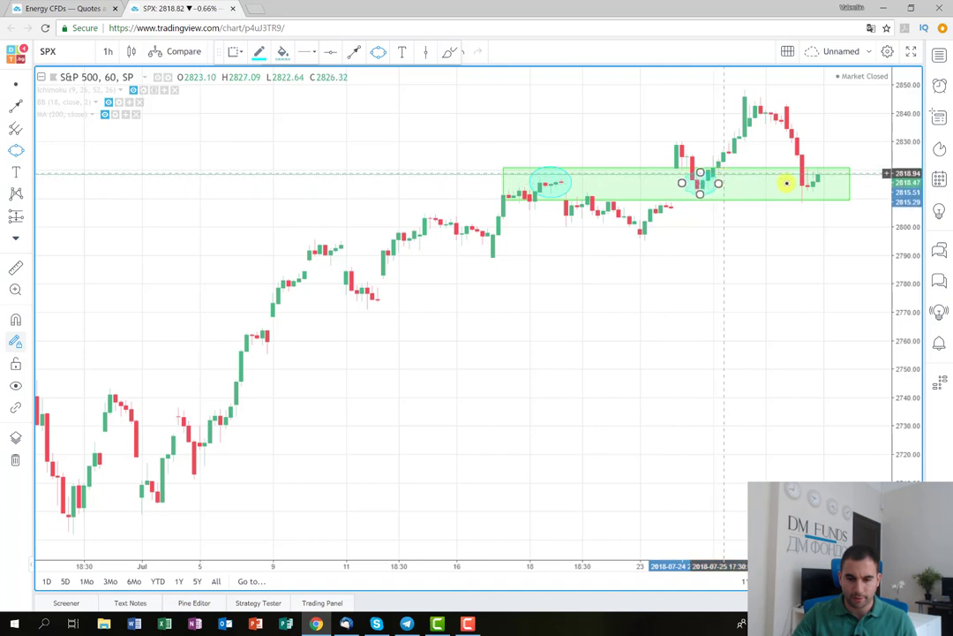
click(792, 180)
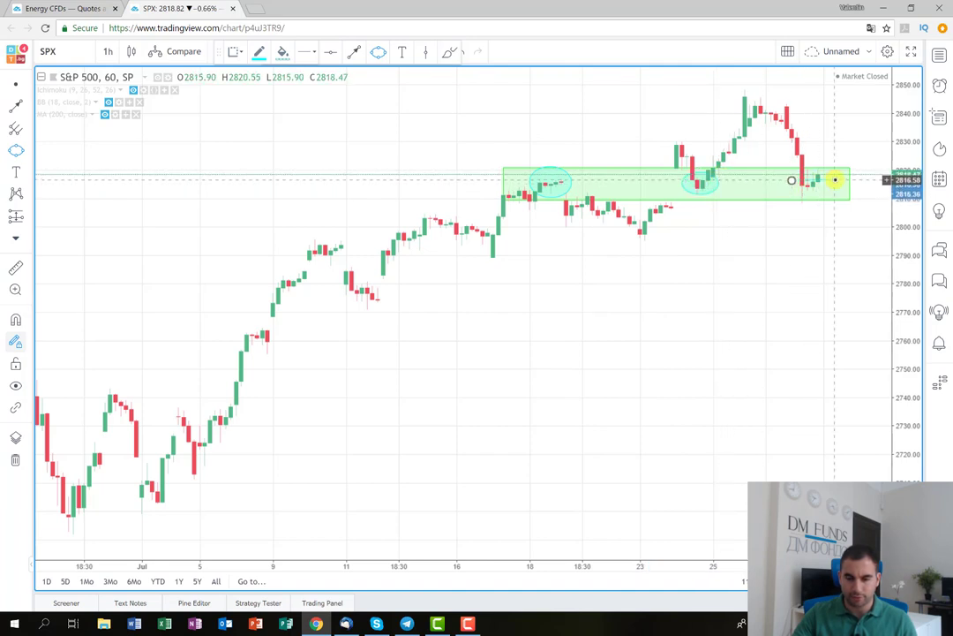
click(834, 180)
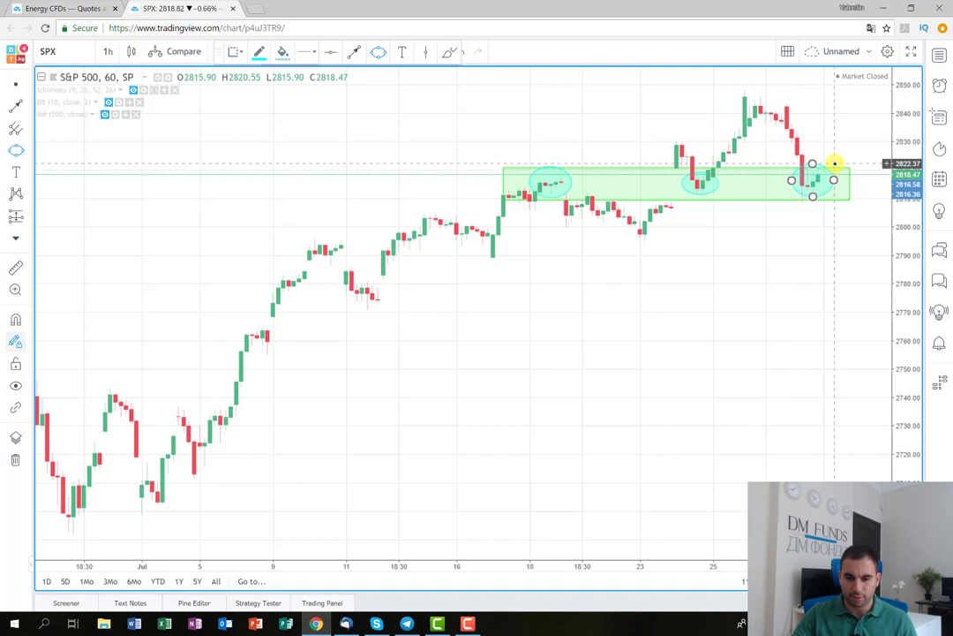
click(834, 163)
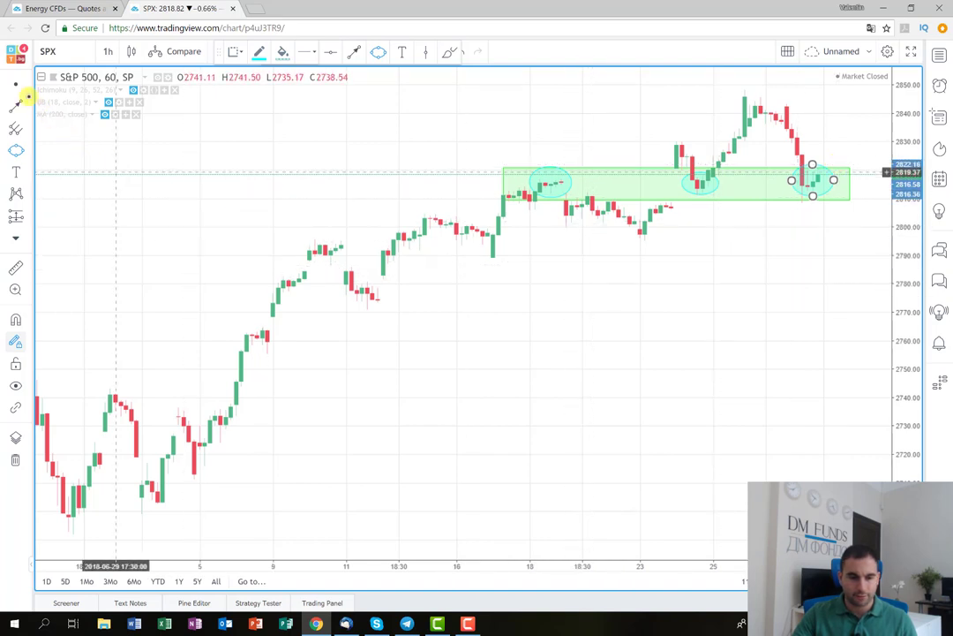
Draw blue arrows from the 24 July and latest-candle ellipses up toward the 2846 peak.
click(15, 88)
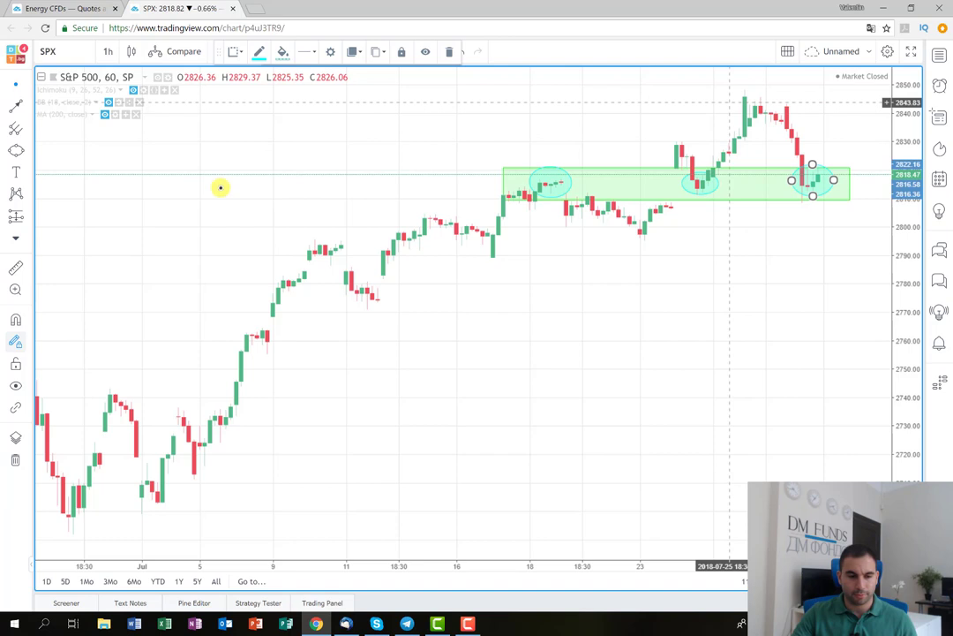
click(15, 103)
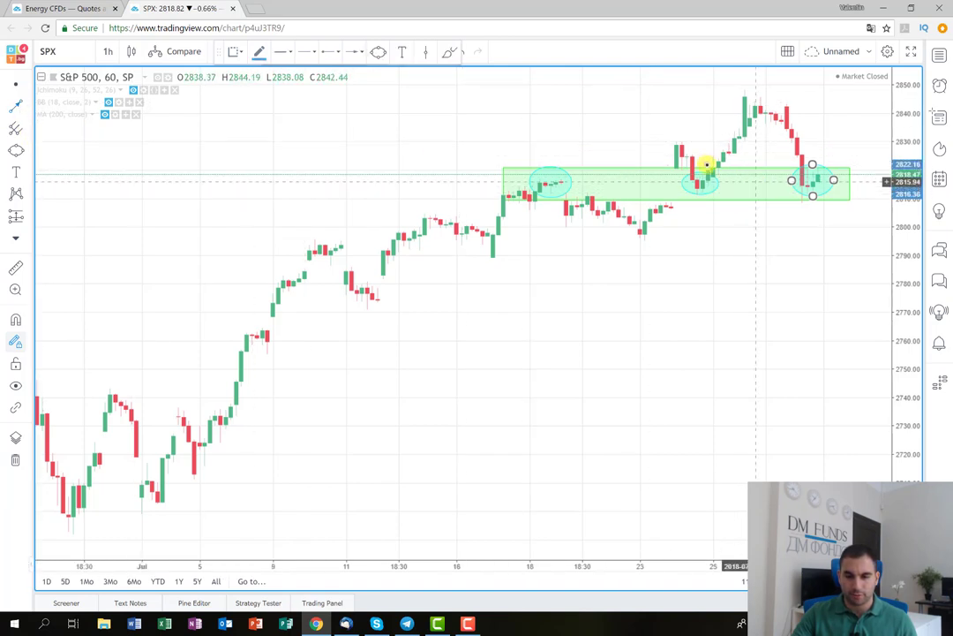
drag(703, 168, 739, 97)
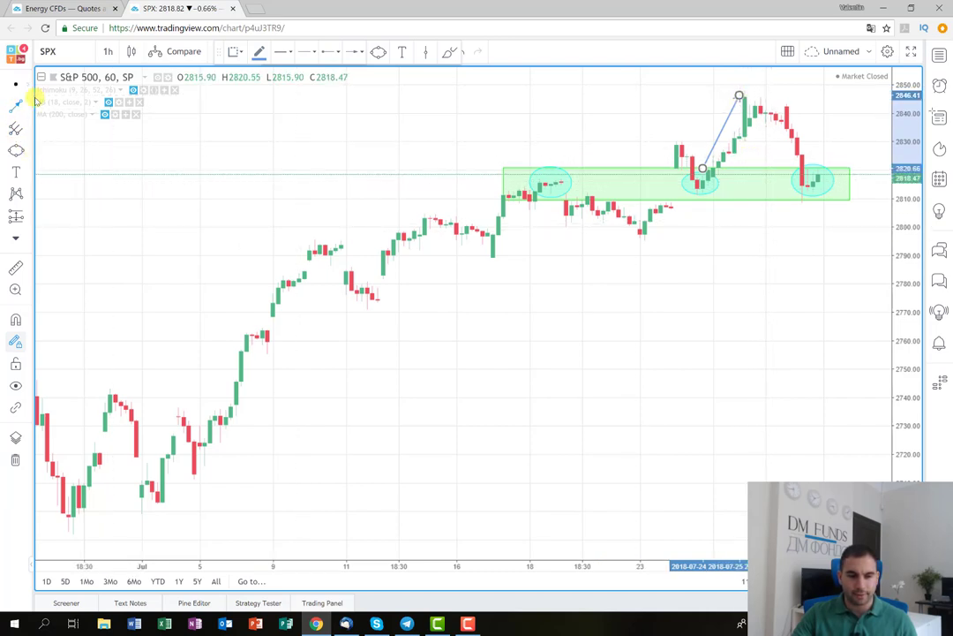
click(832, 183)
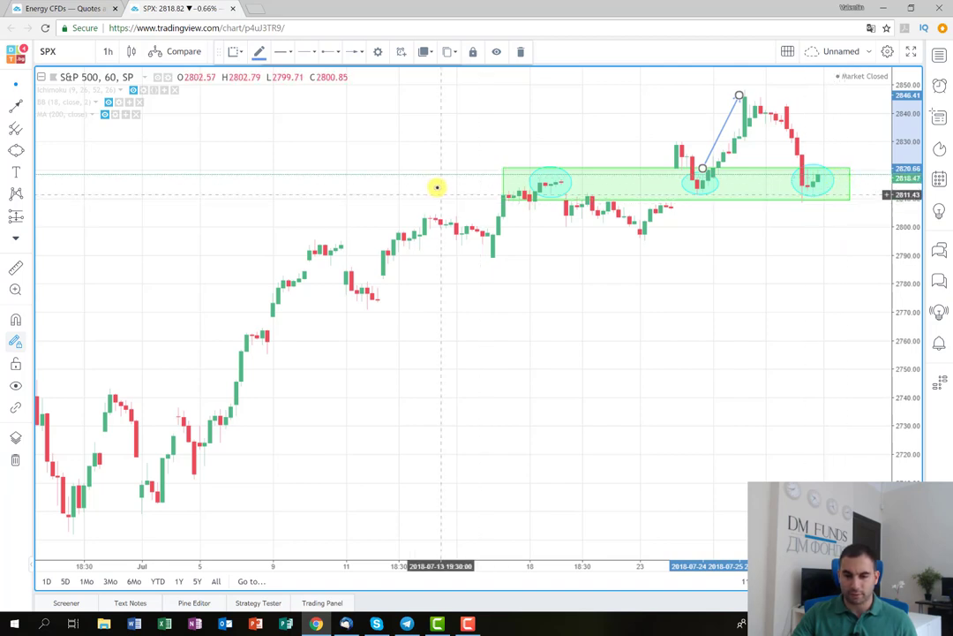
click(15, 104)
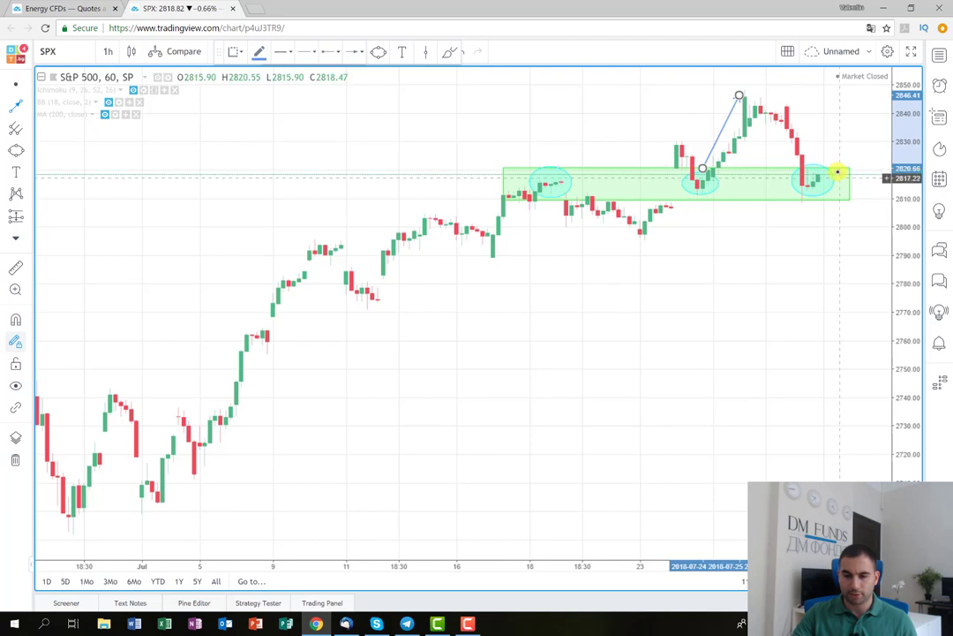
click(833, 166)
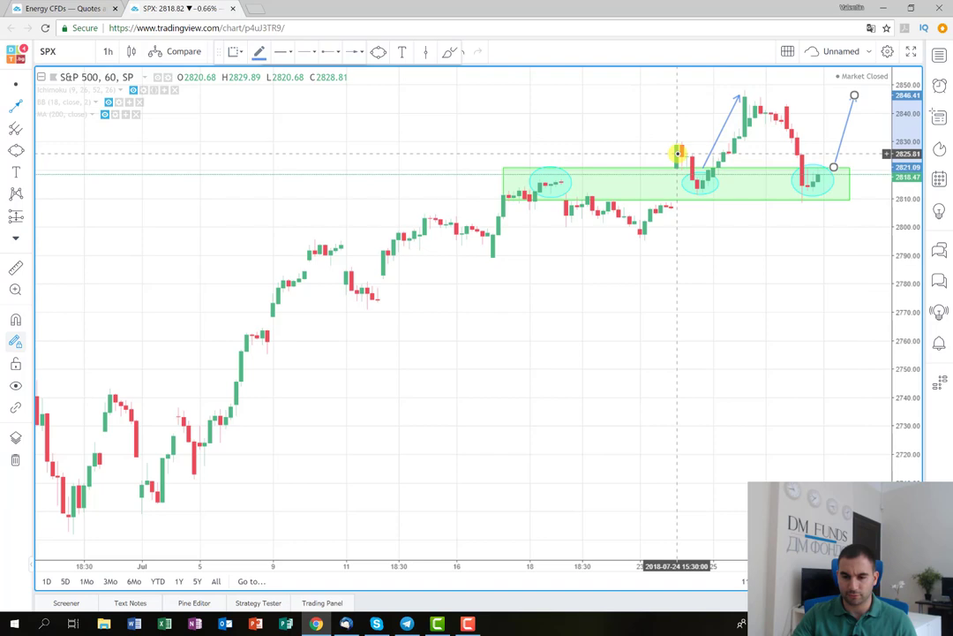
Draw a red-outlined, light-red-filled rectangle over the peak at about 2842.55–2849.63.
click(26, 152)
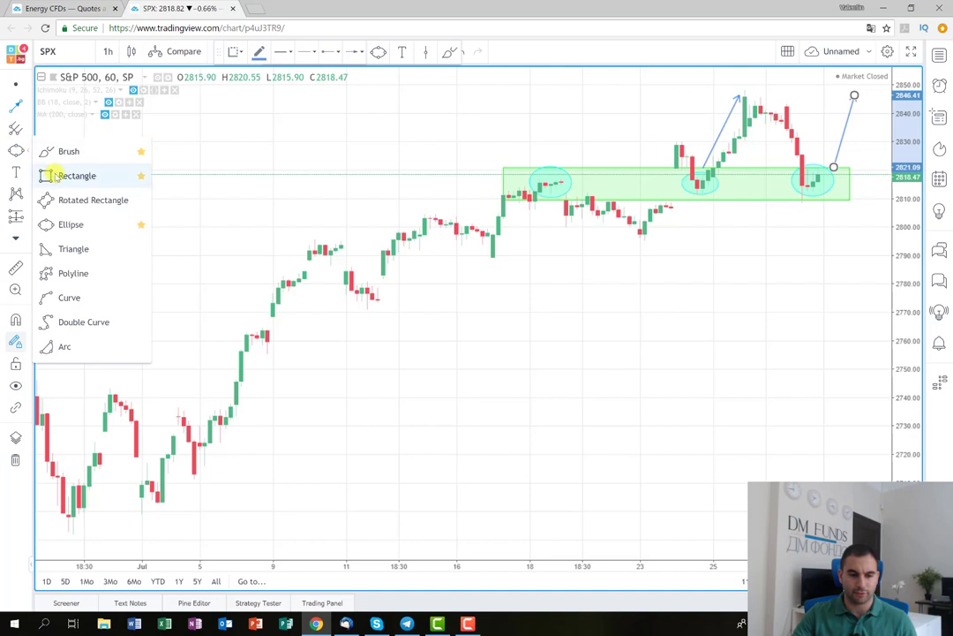
click(54, 174)
click(259, 52)
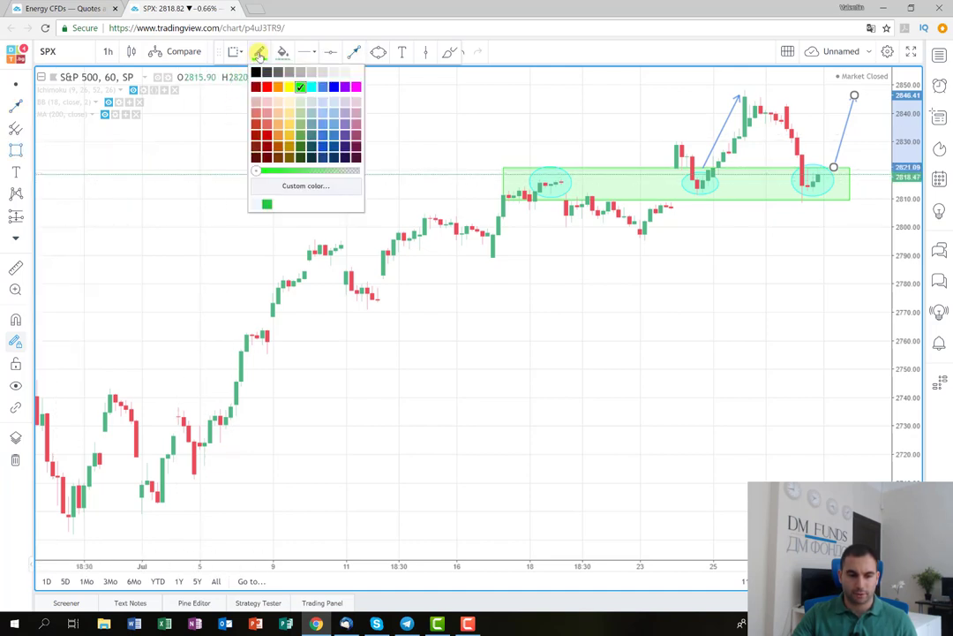
click(265, 87)
click(283, 52)
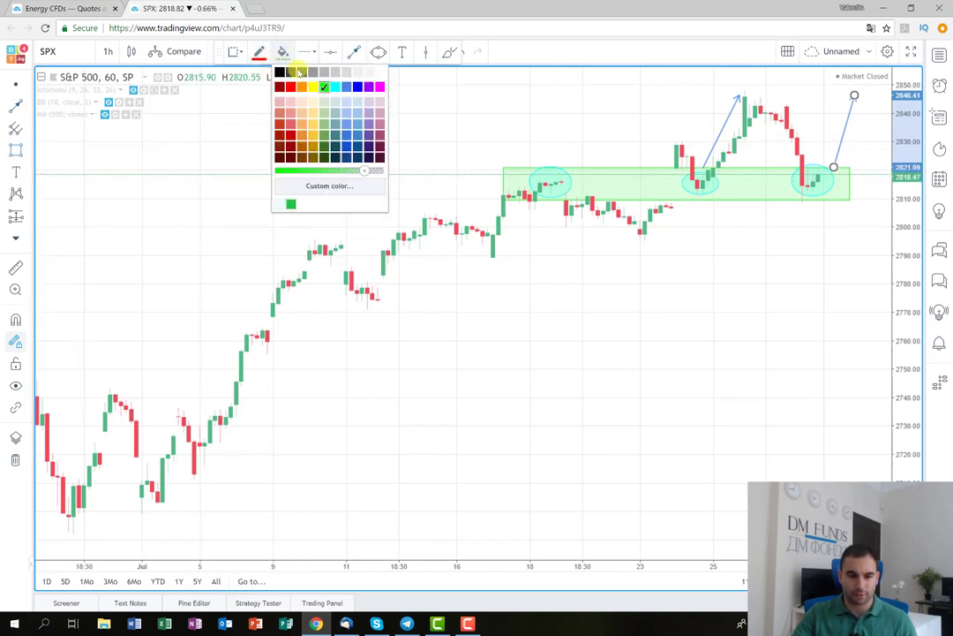
click(291, 126)
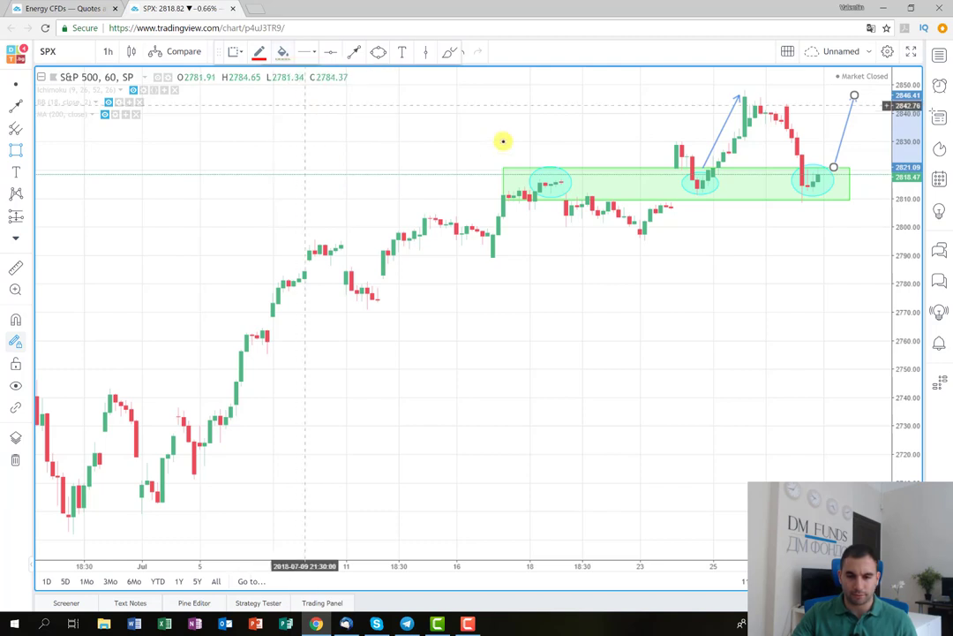
click(723, 88)
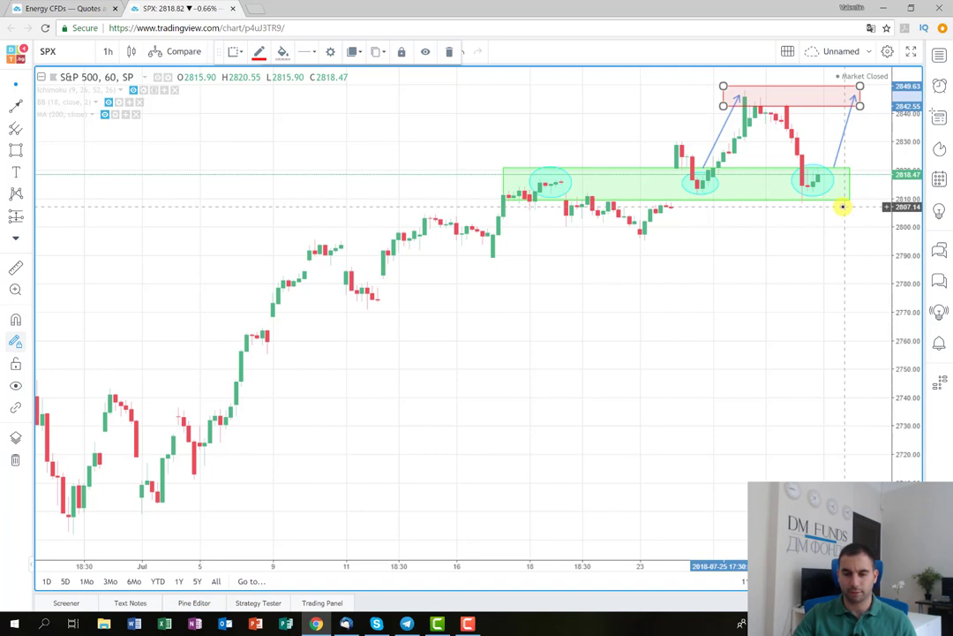
click(15, 149)
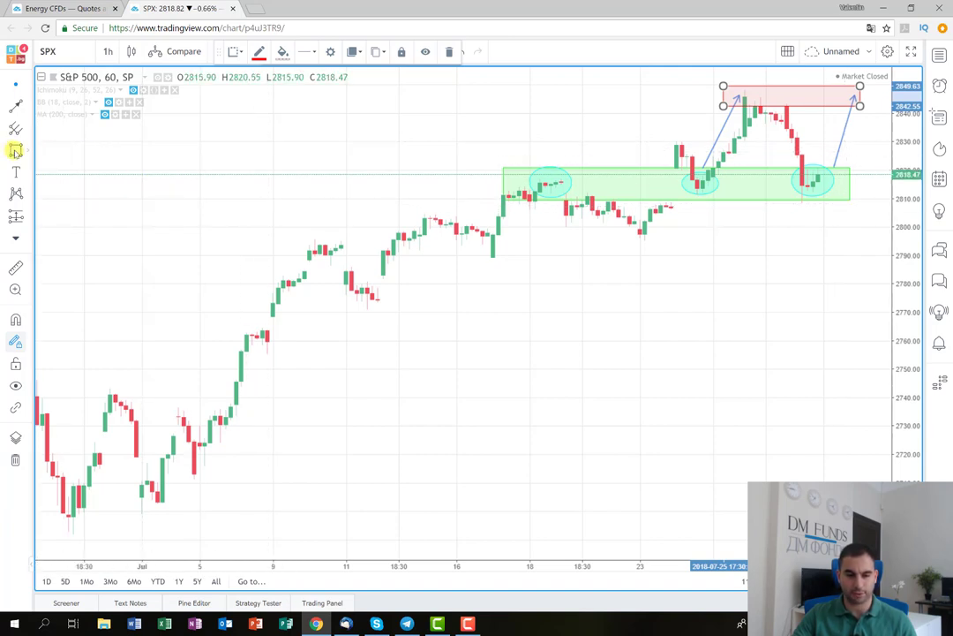
Draw a rectangle from 9 July at about 2787.82–2799.84 and make its border and fill green.
click(281, 228)
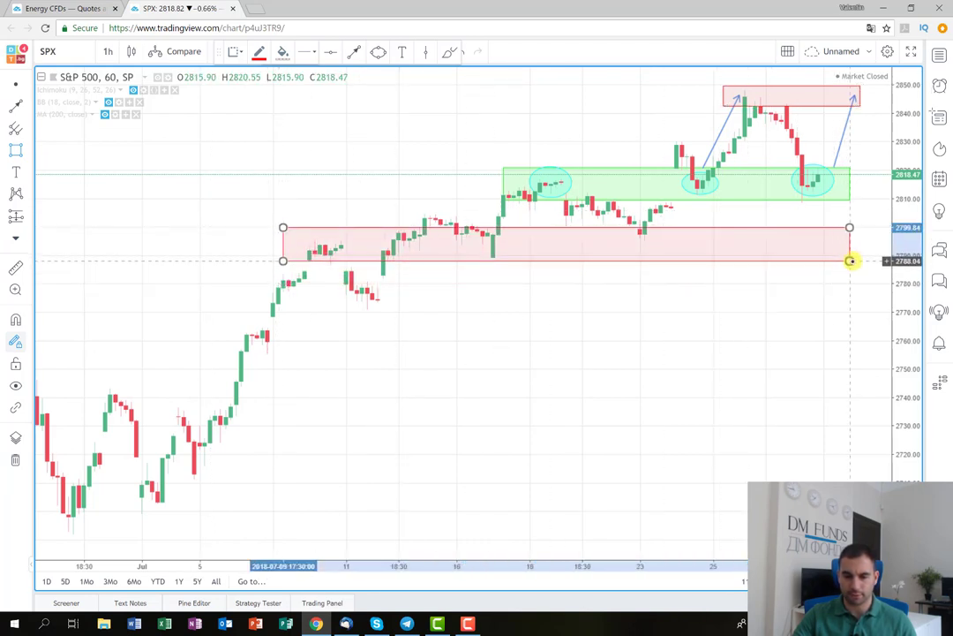
click(849, 261)
click(259, 53)
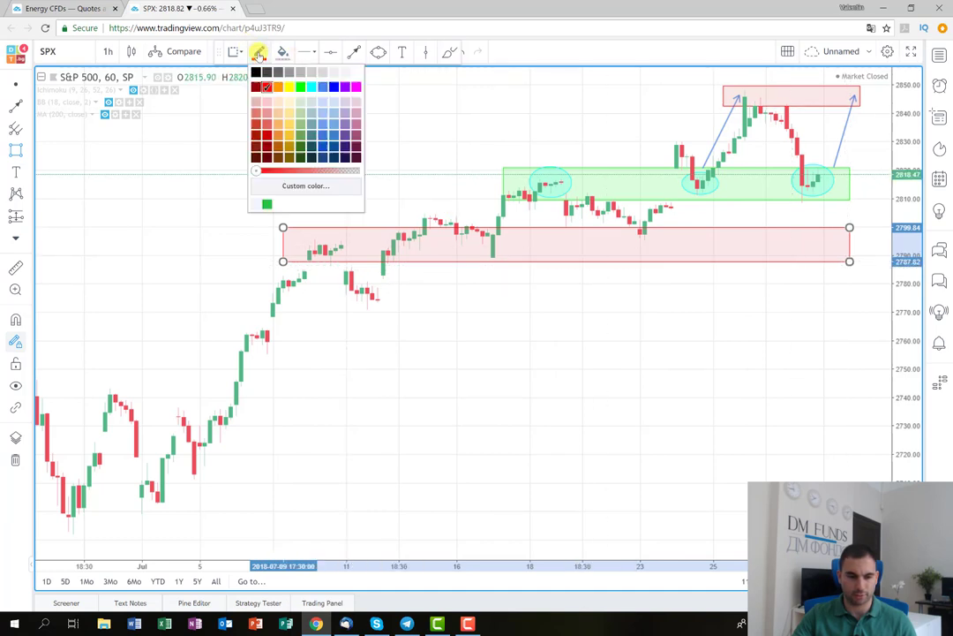
click(300, 87)
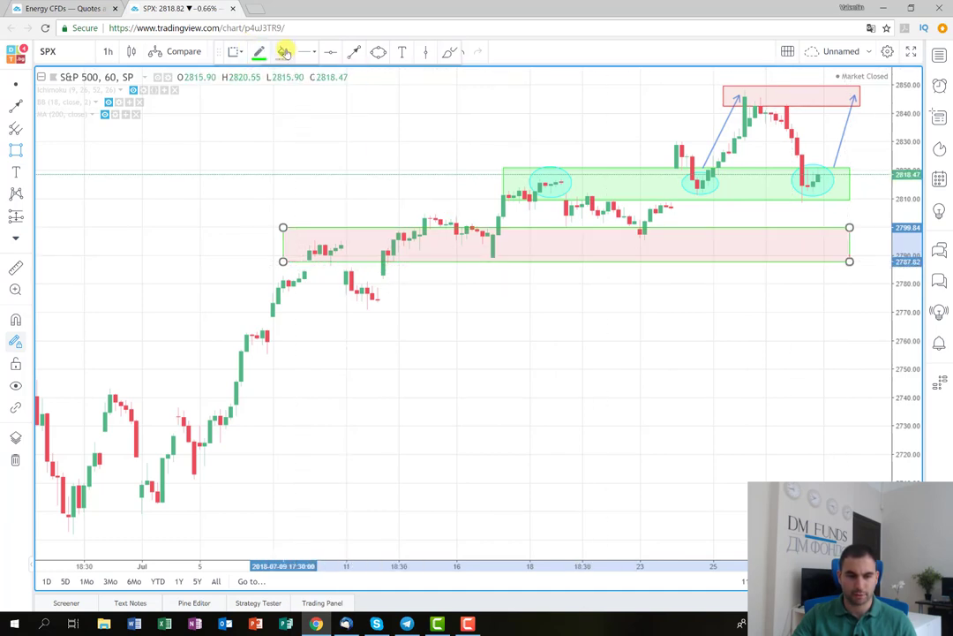
click(283, 52)
click(324, 87)
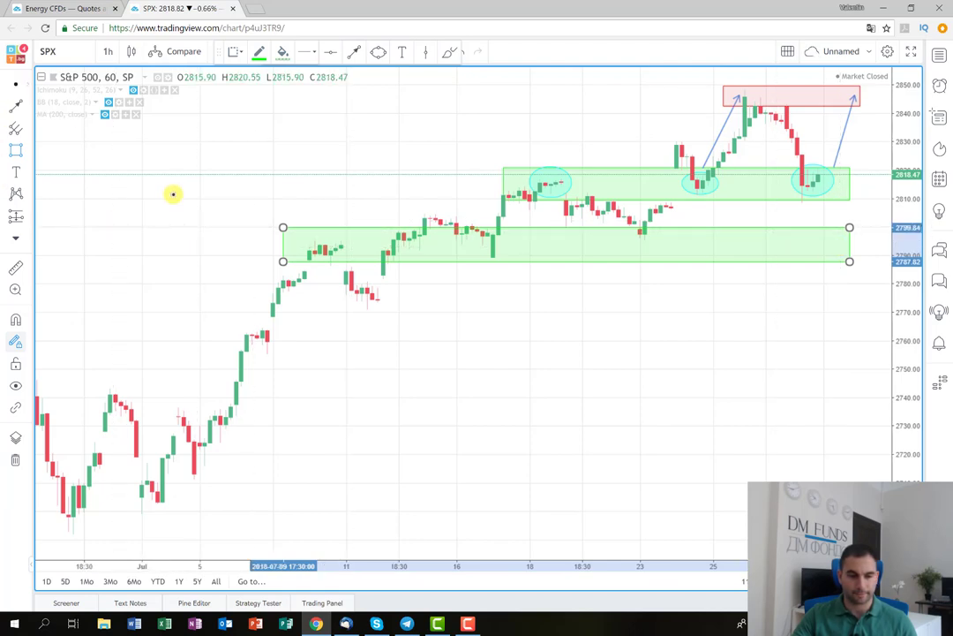
Select the lower green support zone to adjust it, then deselect it.
click(343, 251)
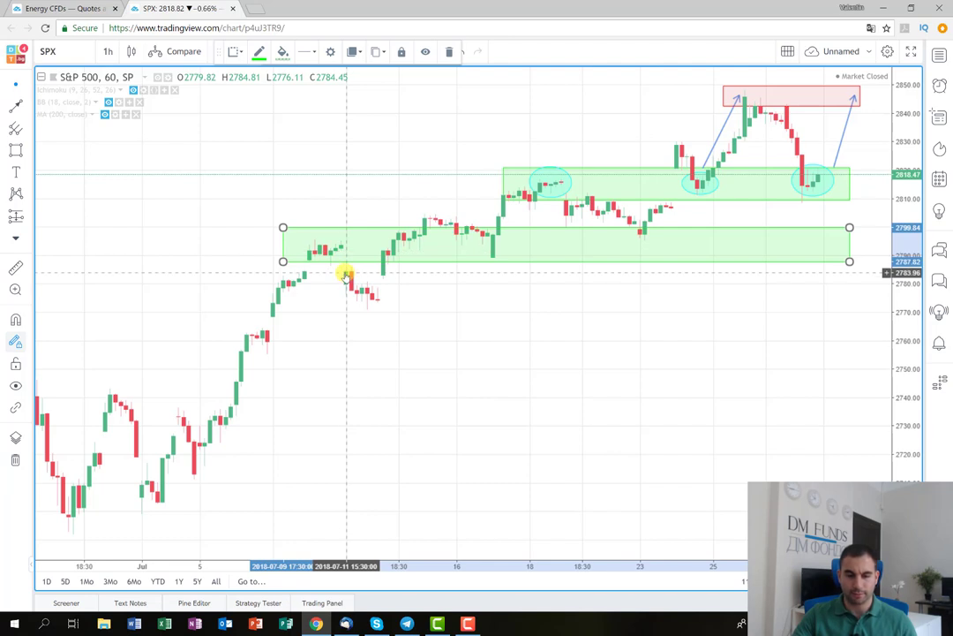
click(344, 283)
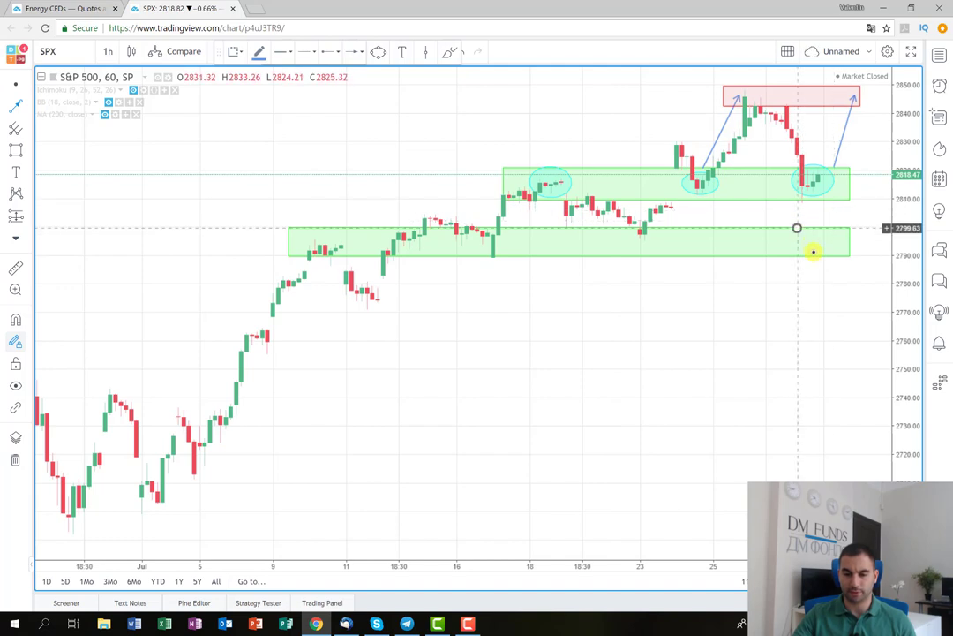
Add path points dipping twice to about 2790, then rising to roughly 2813.
click(813, 255)
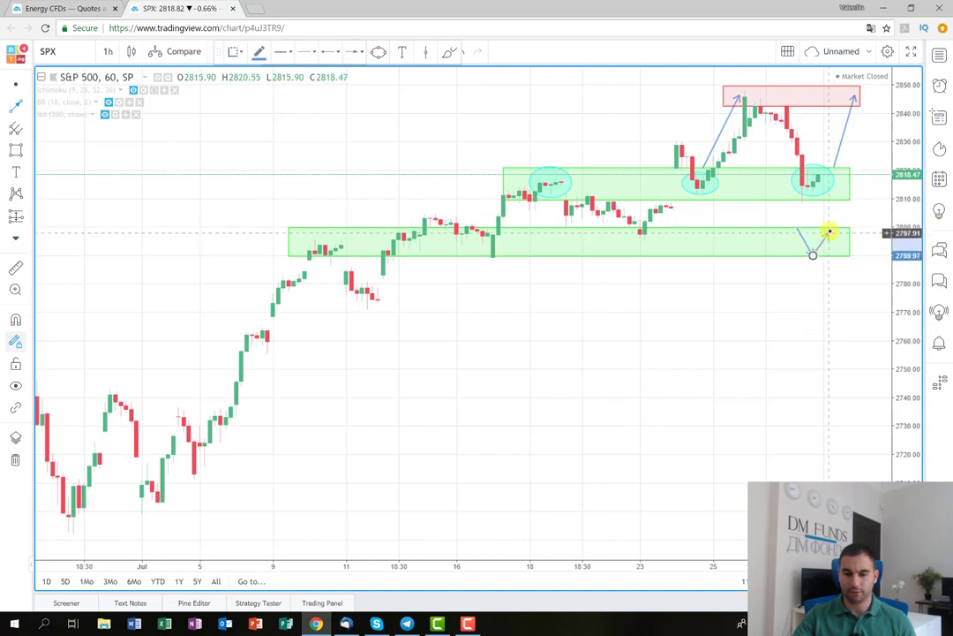
click(828, 228)
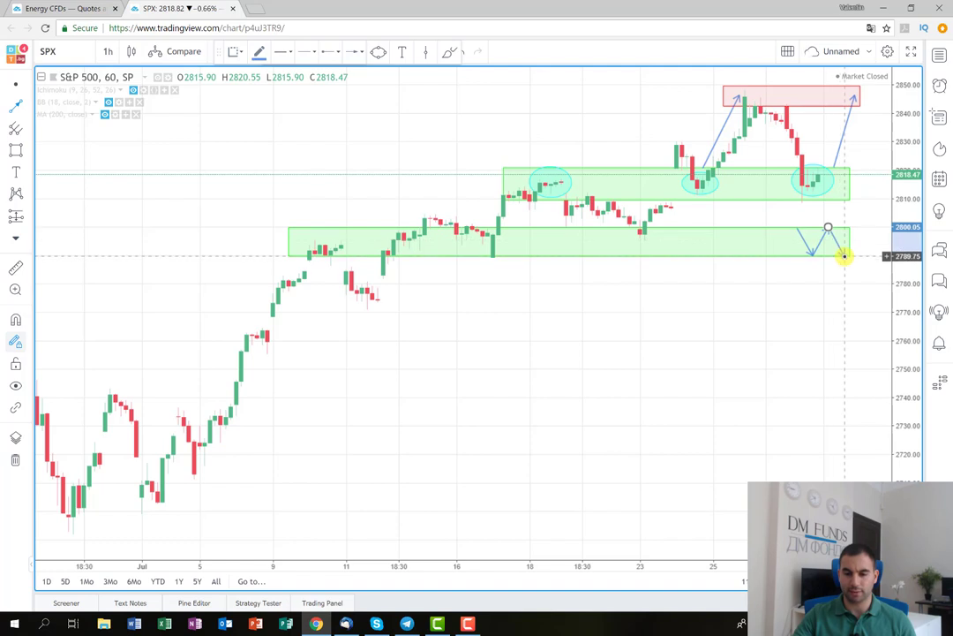
click(844, 255)
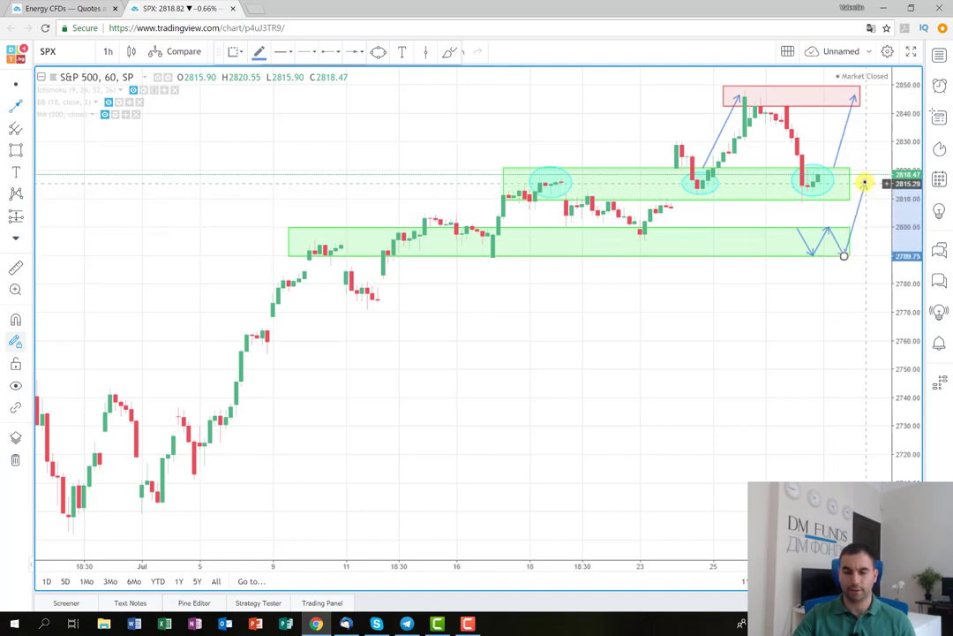
click(864, 182)
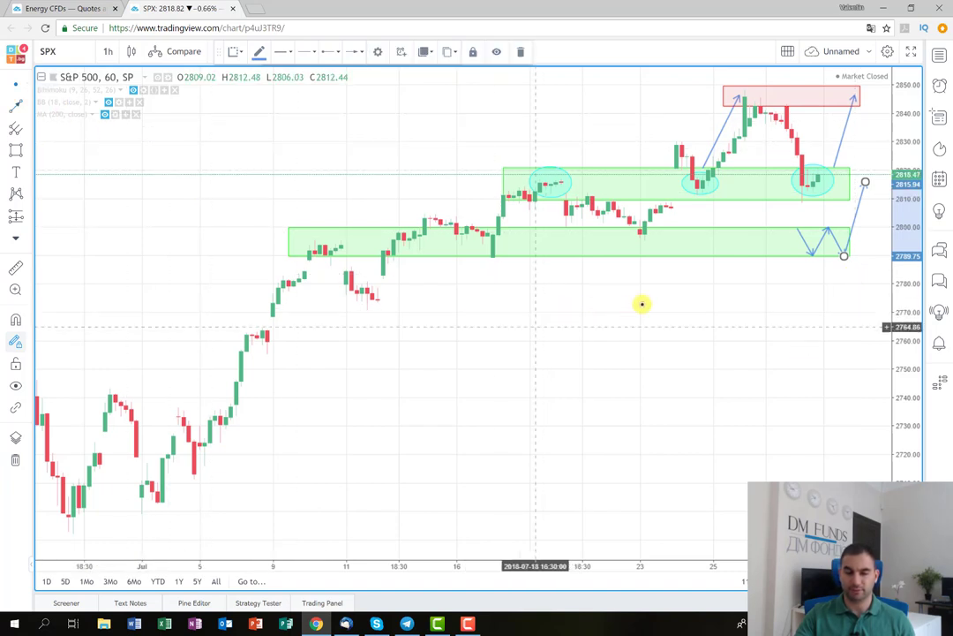
click(777, 284)
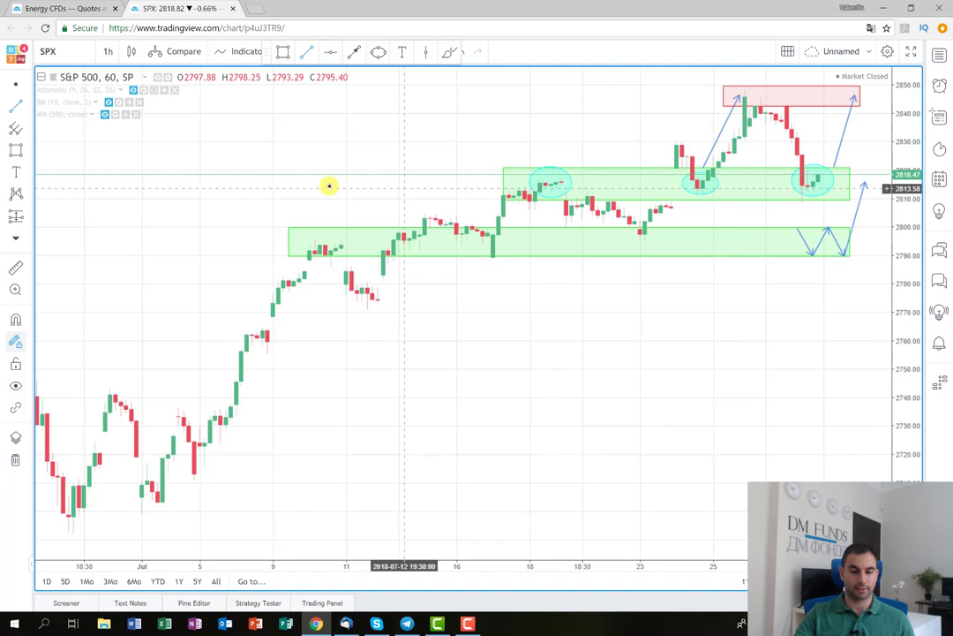
Draw a trend line from the 2 July low up to about 2781 near 23 July.
click(142, 527)
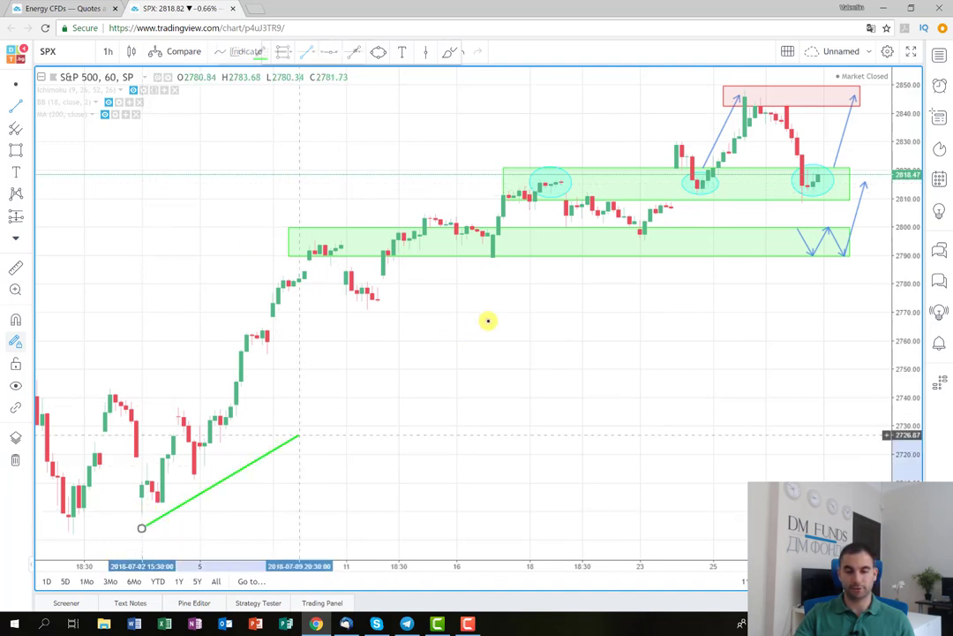
click(639, 278)
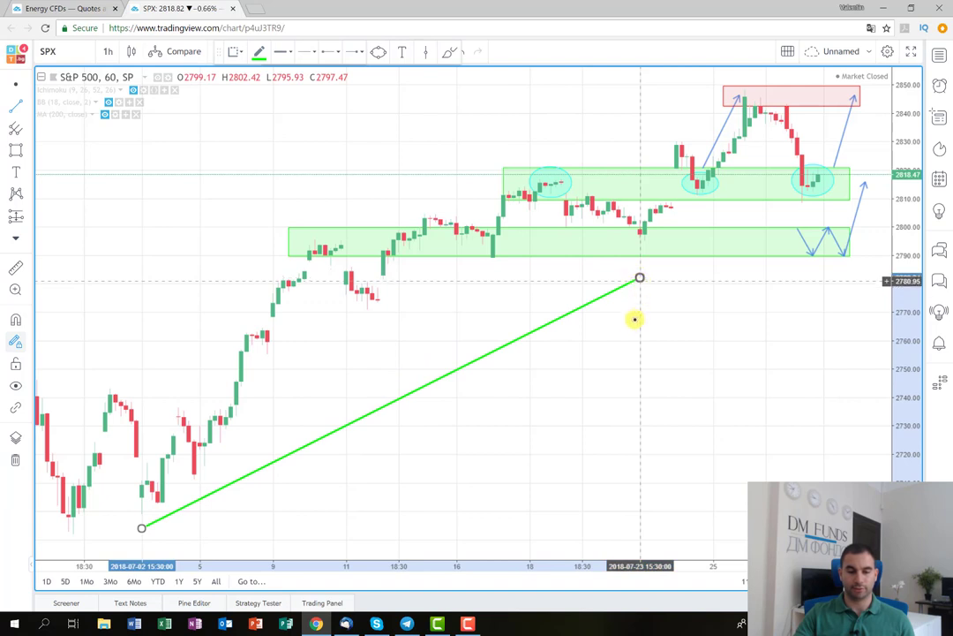